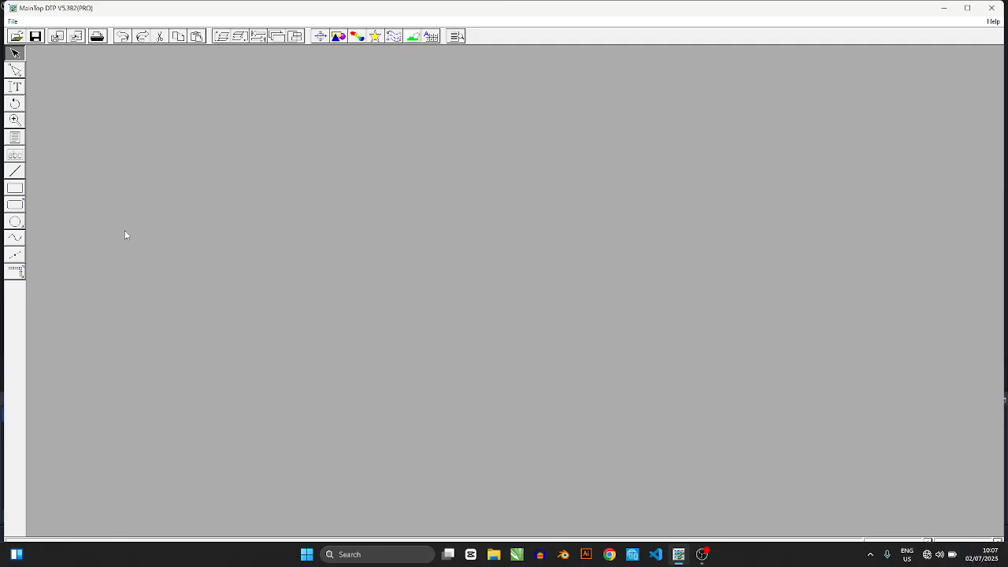
- Create a new General Publication with a 48 x 20 inch landscape custom page
left_click(13, 22)
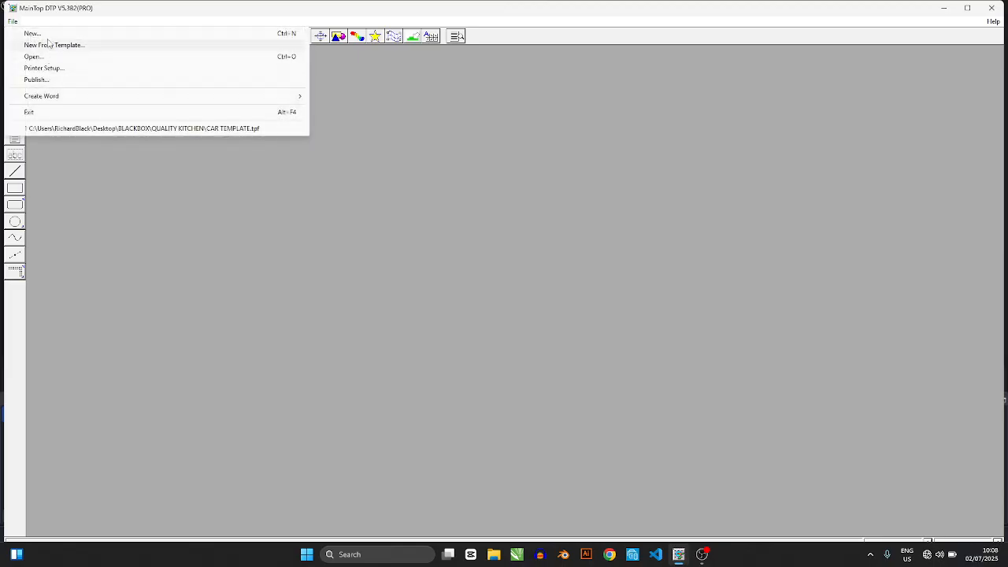
left_click(47, 32)
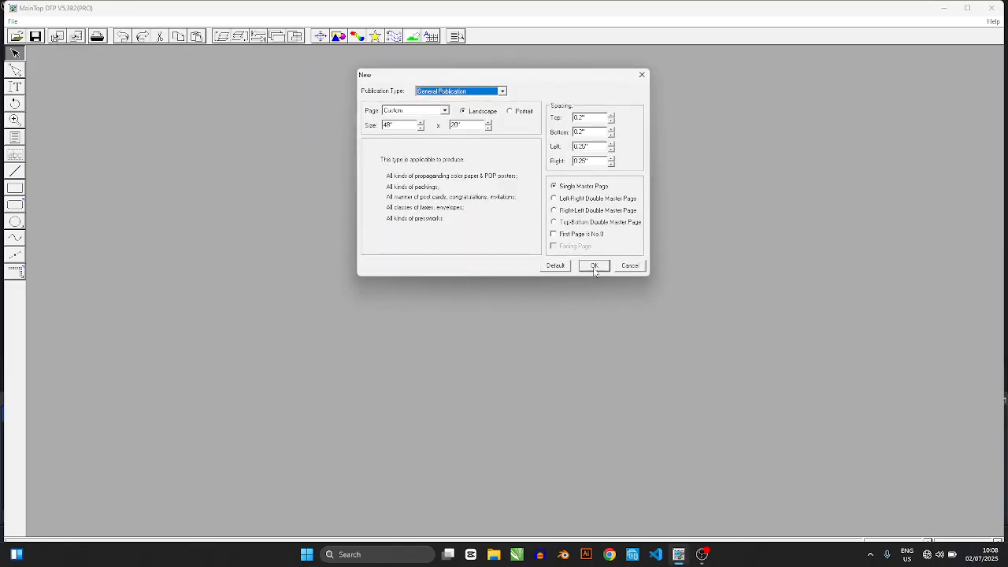
left_click_drag(510, 75, 394, 141)
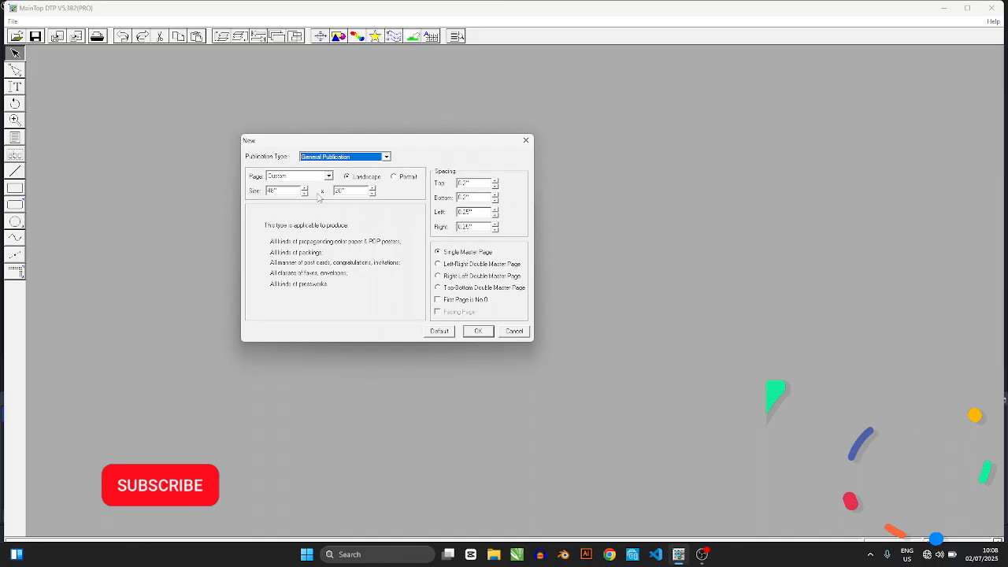
left_click(286, 192)
left_click_drag(285, 192, 267, 192)
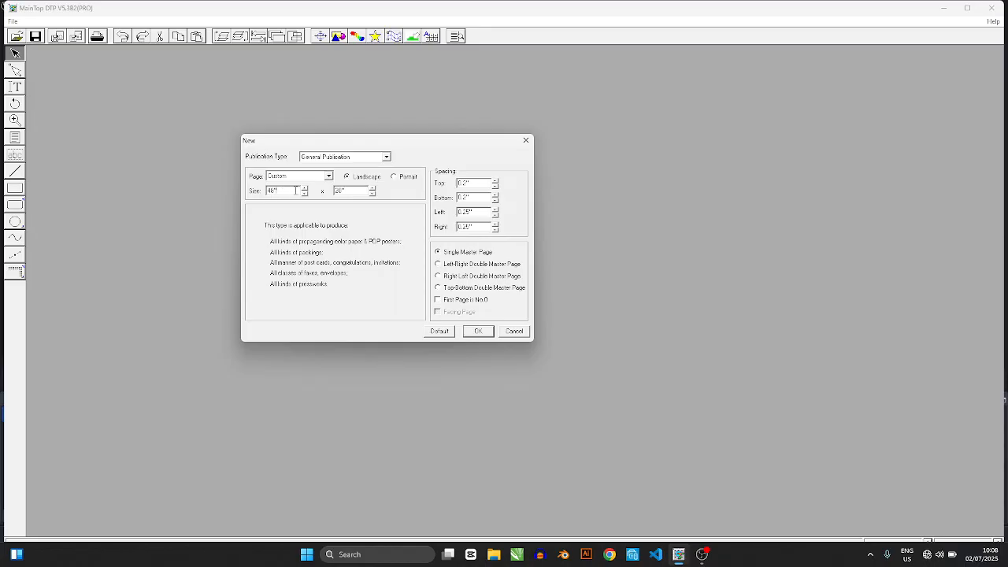
left_click_drag(350, 140, 359, 112)
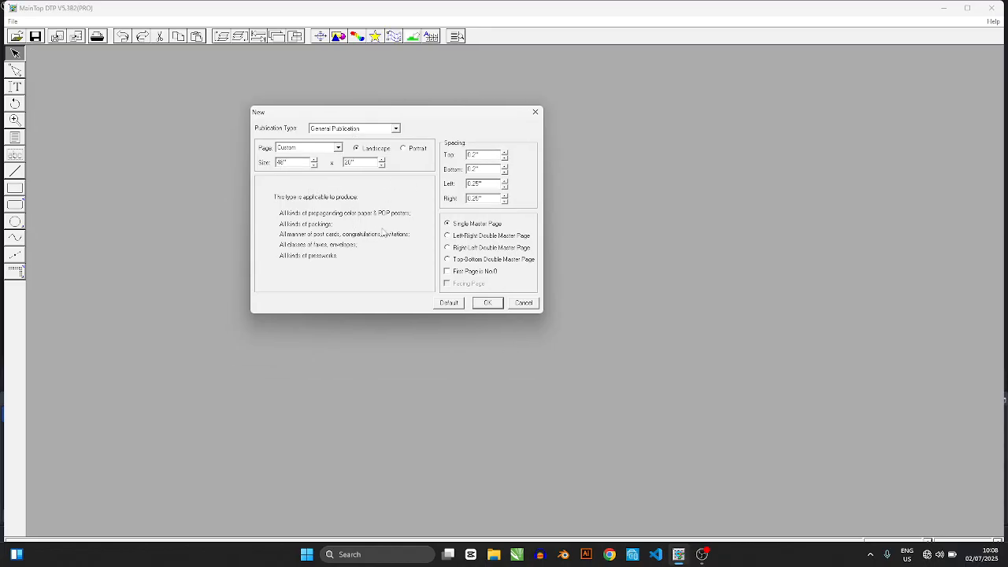
left_click(488, 302)
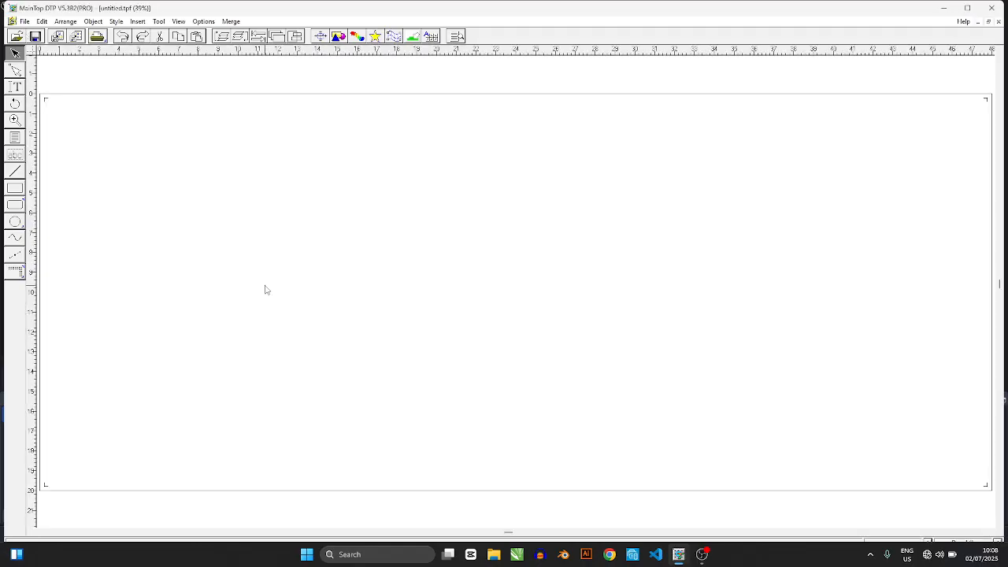
left_click(24, 21)
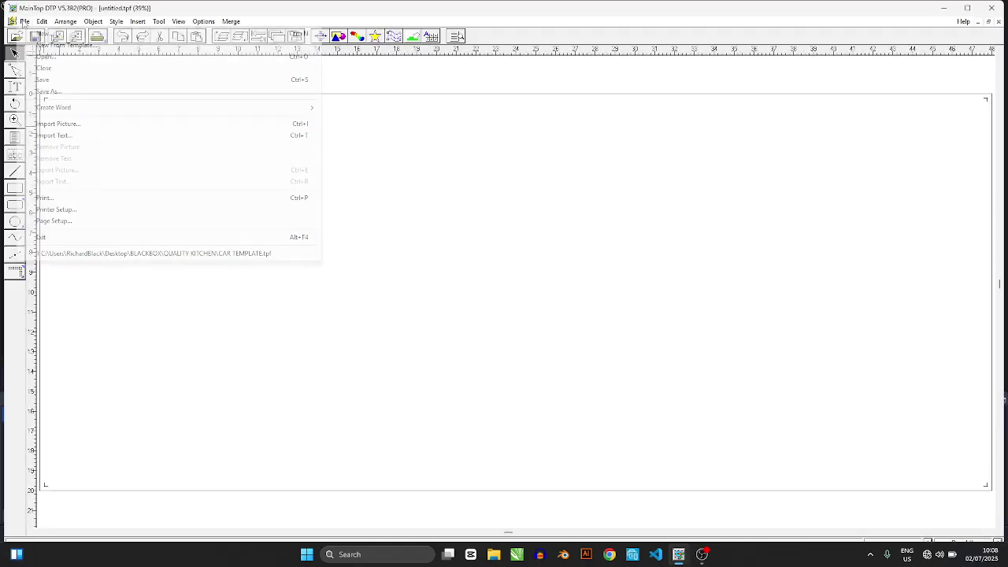
left_click(59, 220)
double_click(438, 111)
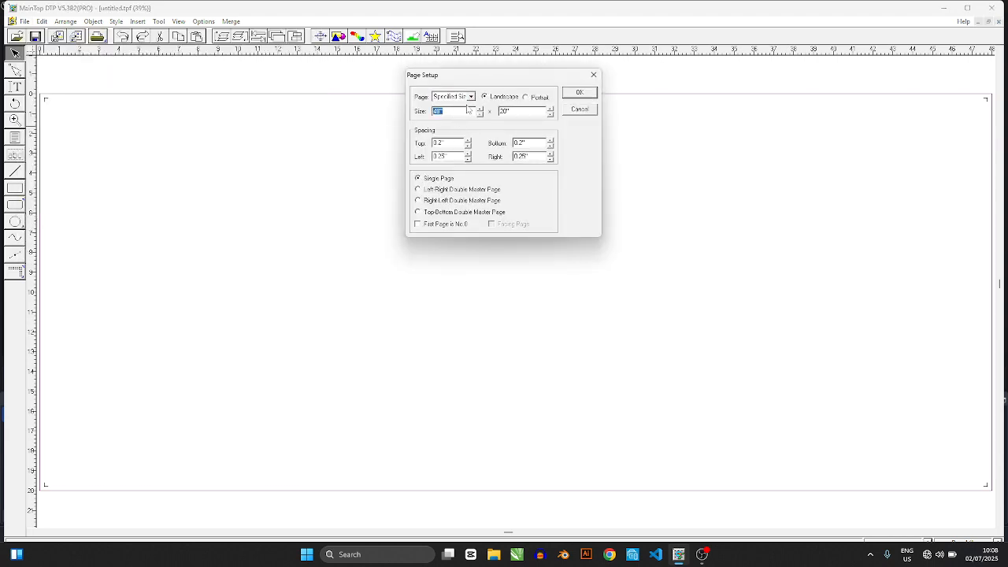
mouse_move(470, 75)
left_mouse_down()
mouse_move(420, 79)
mouse_move(441, 75)
left_mouse_up()
left_click(502, 118)
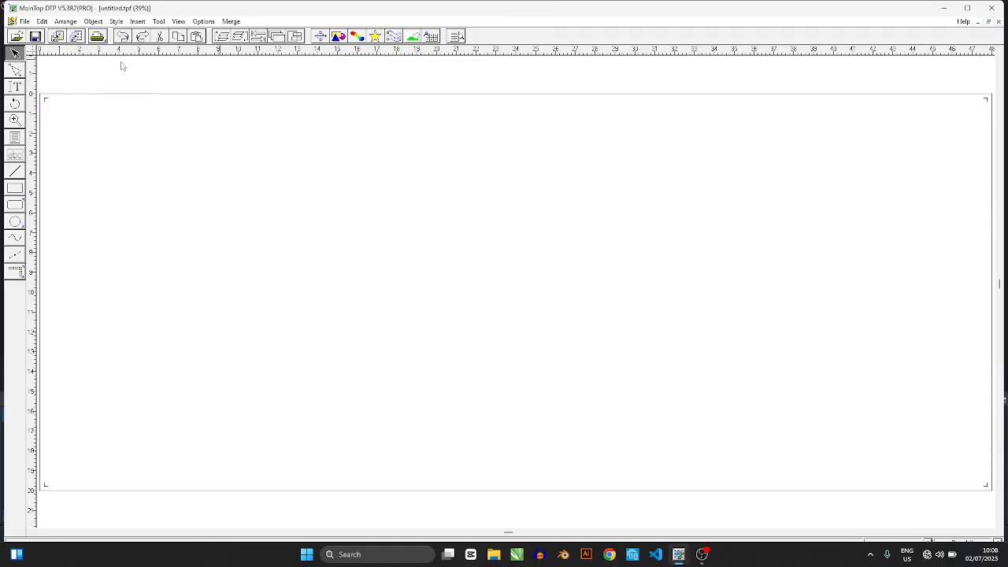
- Set both the ruler unit and measurement unit to millimetres
left_click(203, 21)
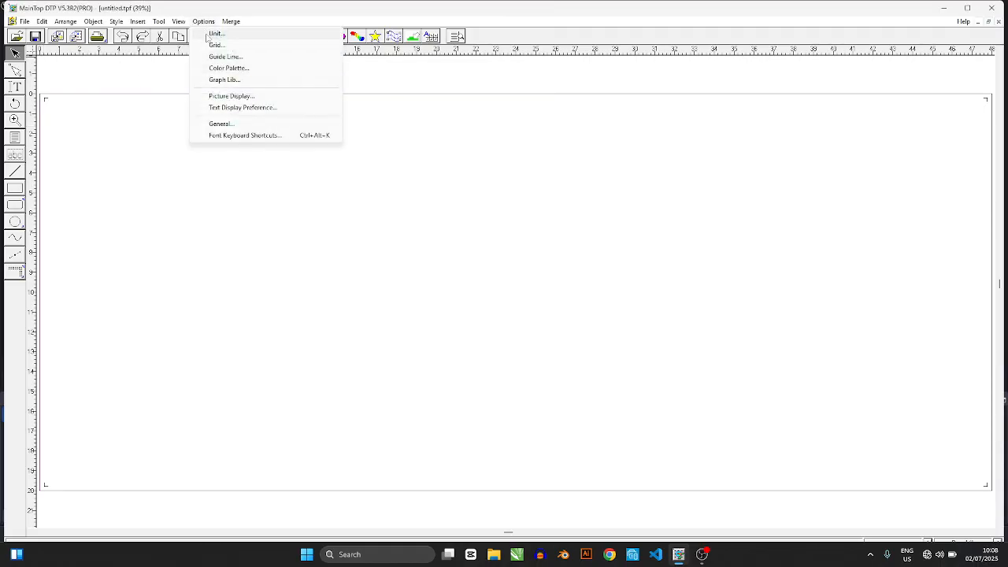
left_click(216, 34)
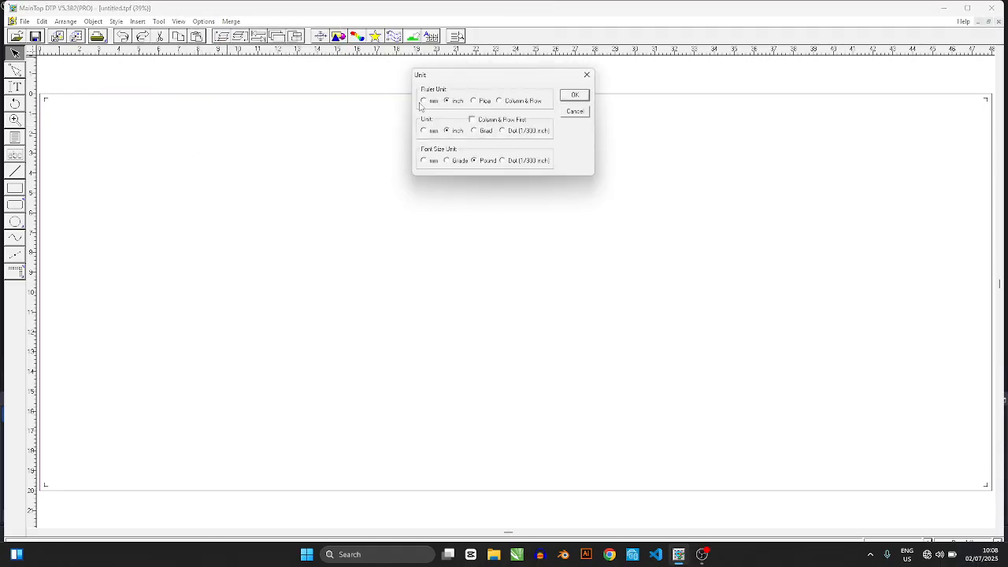
left_click(423, 101)
left_click(424, 131)
left_click(574, 95)
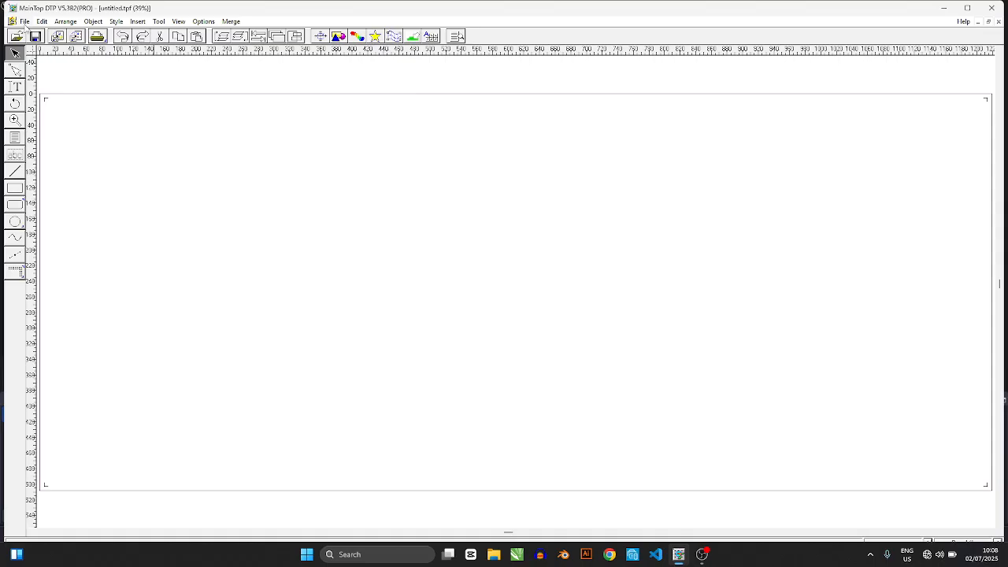
- Check in Page Setup that the page width now reads 1219.2 mm
left_click(24, 21)
left_click(54, 221)
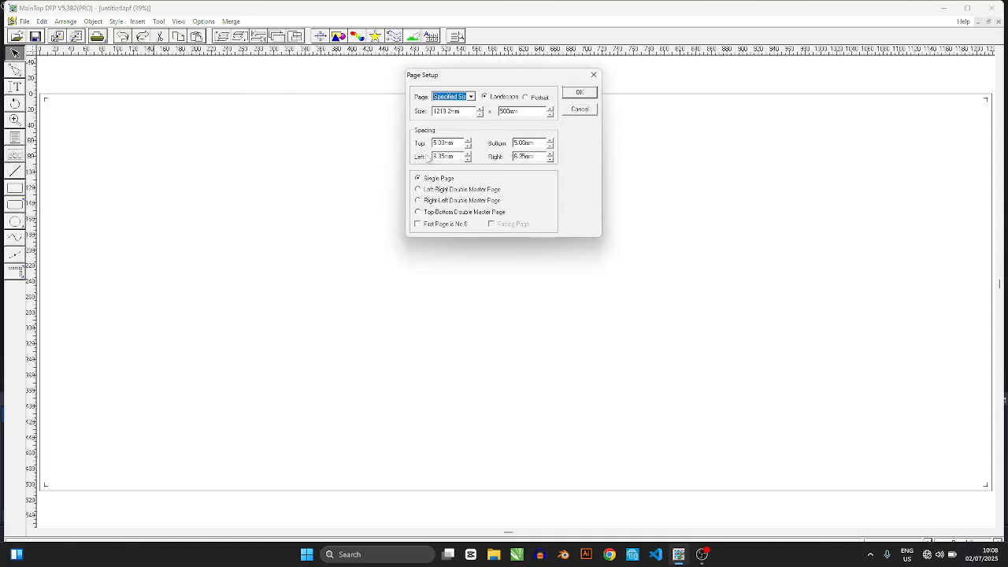
- Leave Page Setup unchanged and switch the measurement unit back to inches
left_click(580, 109)
left_click(203, 21)
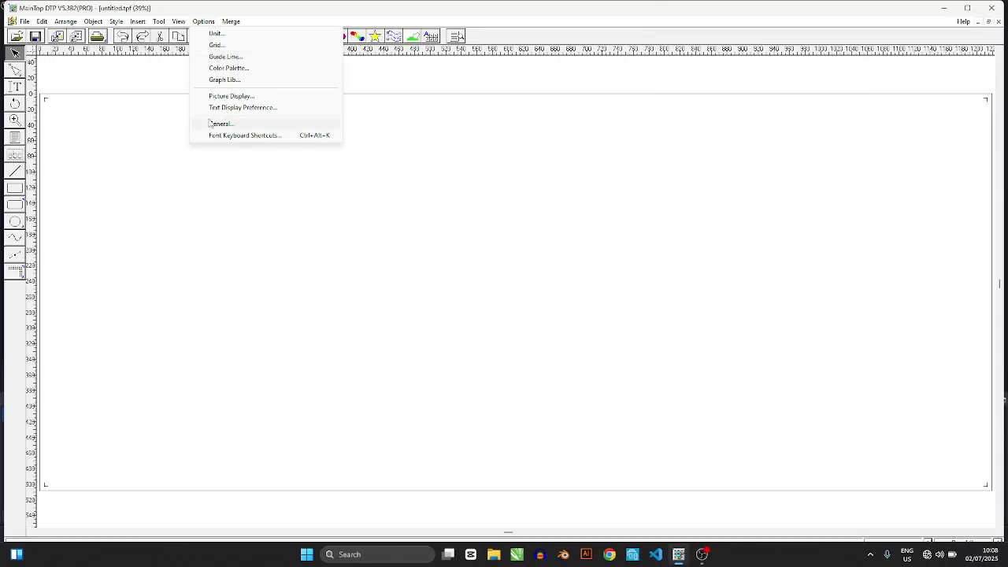
left_click(217, 33)
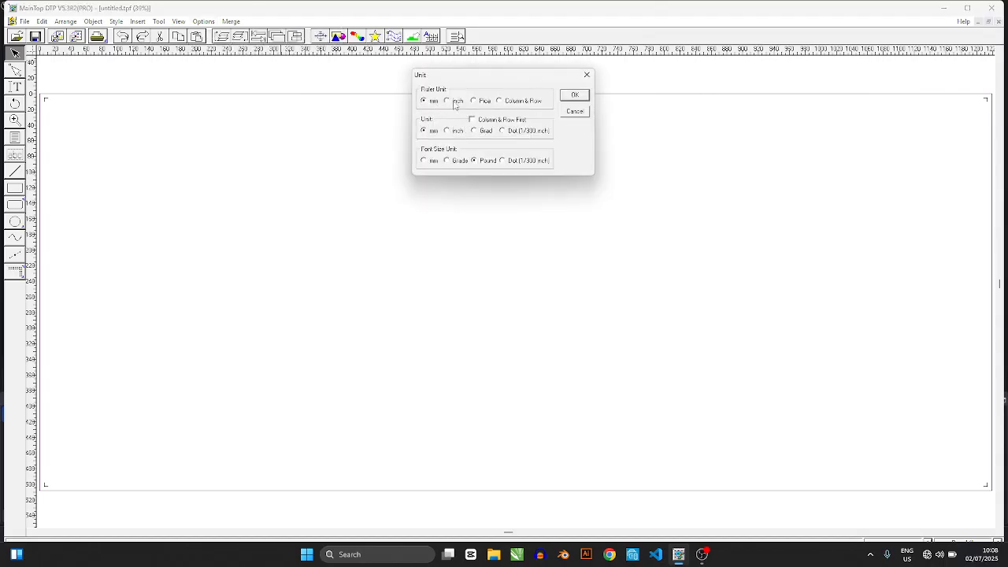
left_click(447, 131)
left_click(574, 95)
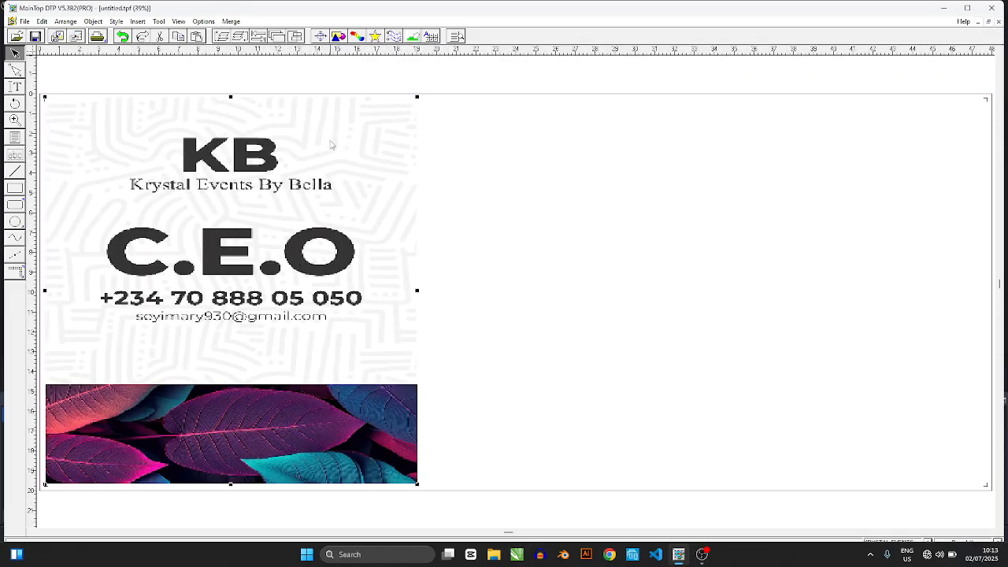
scroll(74, 274, "up", 2)
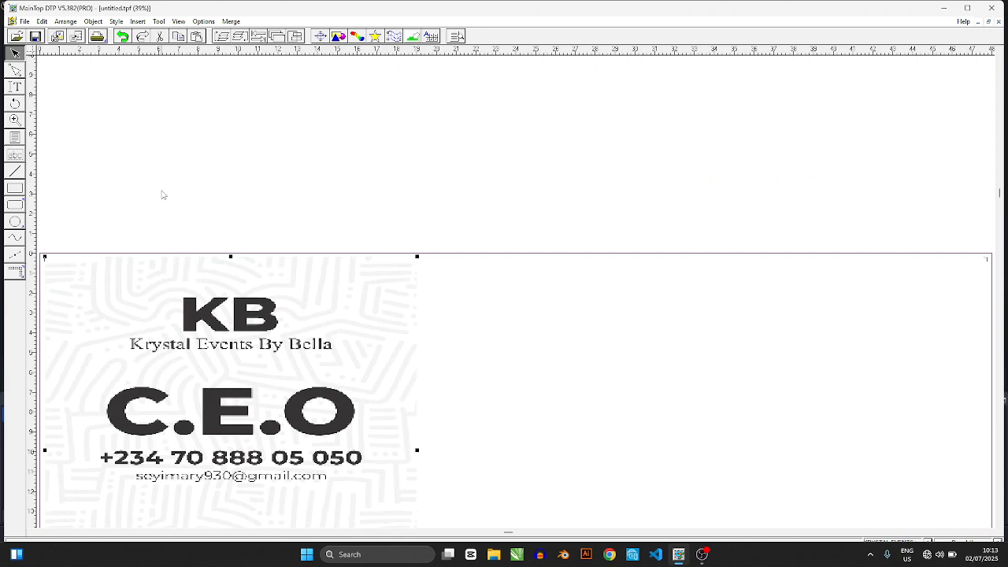
scroll(74, 274, "down", 3)
scroll(74, 236, "down", 1)
- Zoom onto the Krystal Events tagline and KB heading to reveal their blocky, pixelated rendering
left_click(15, 120)
left_click_drag(138, 124, 209, 186)
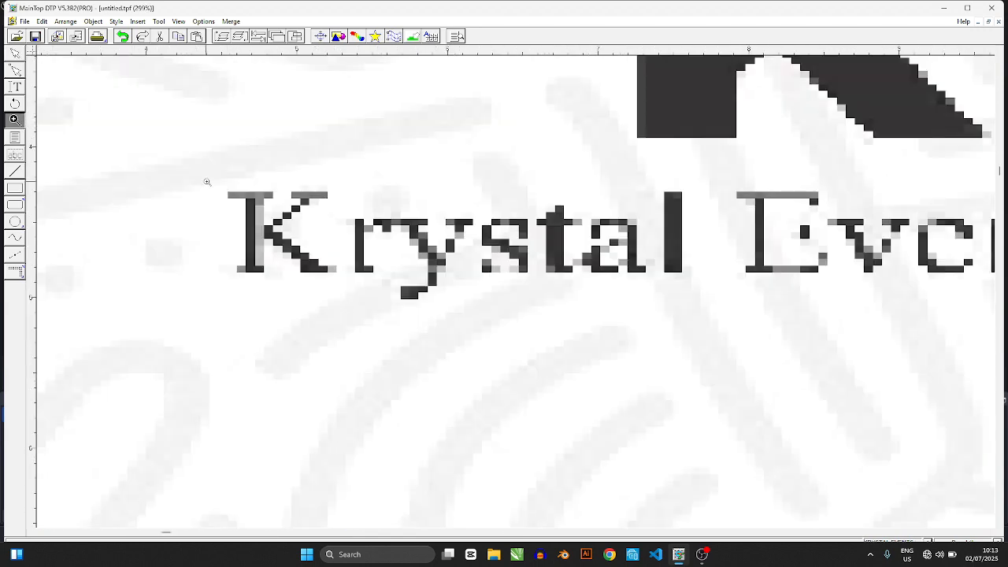
left_click_drag(199, 146, 551, 360)
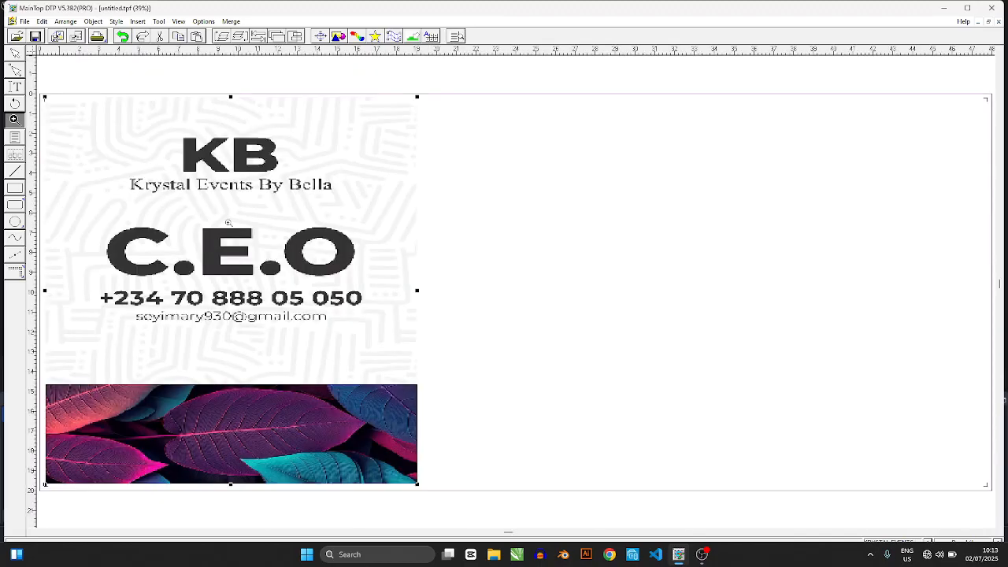
left_click_drag(158, 141, 291, 220)
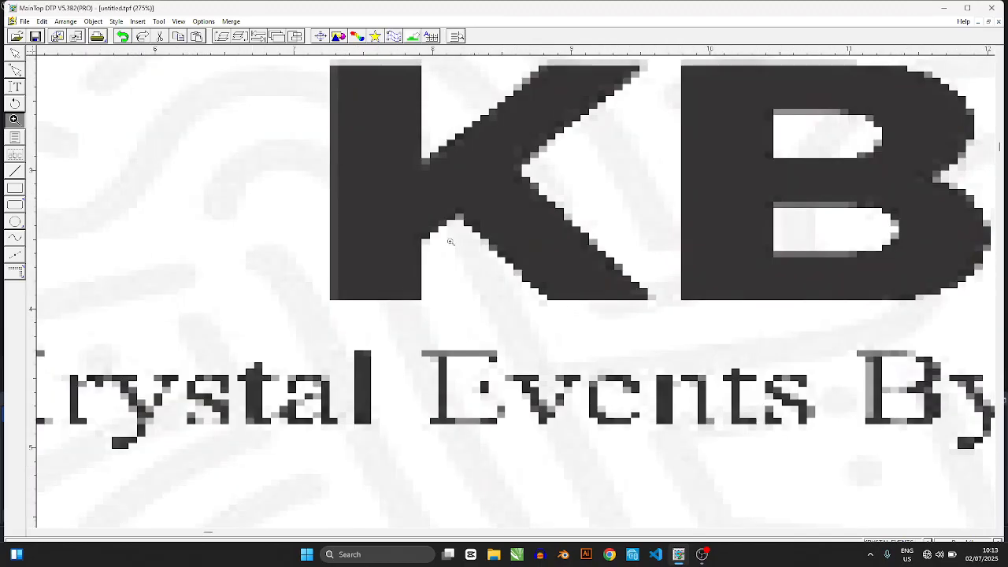
left_click(457, 36)
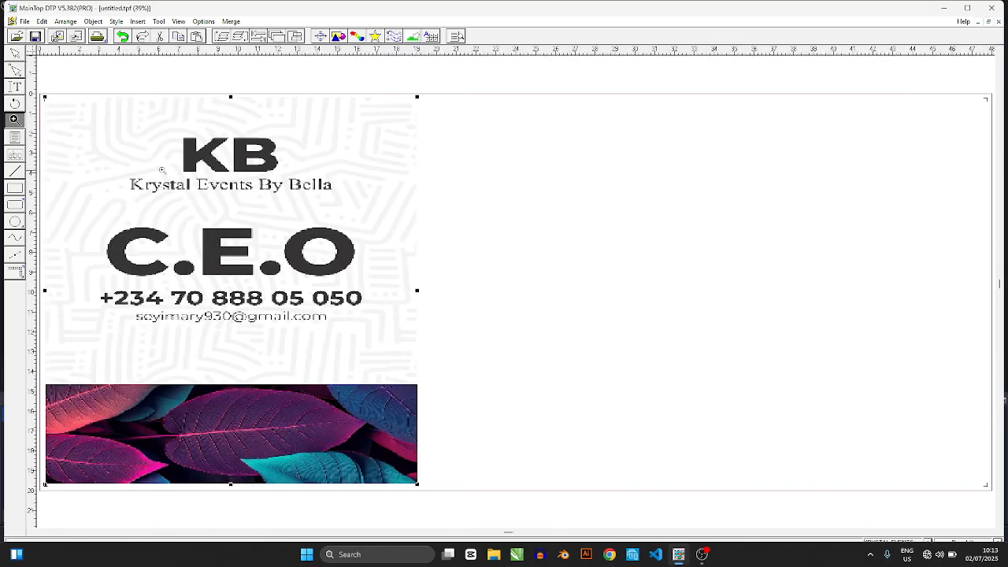
left_click_drag(162, 170, 220, 198)
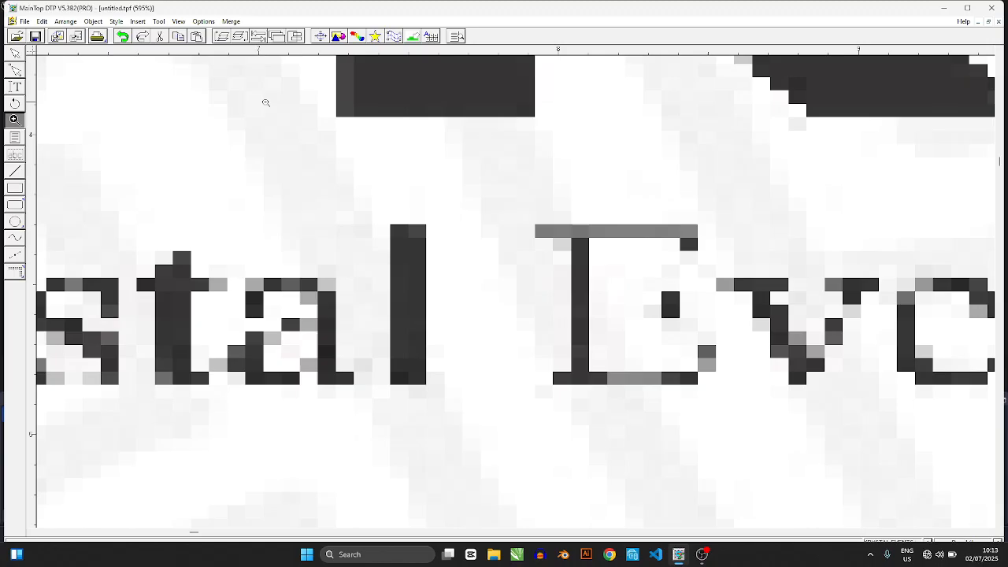
left_click(203, 21)
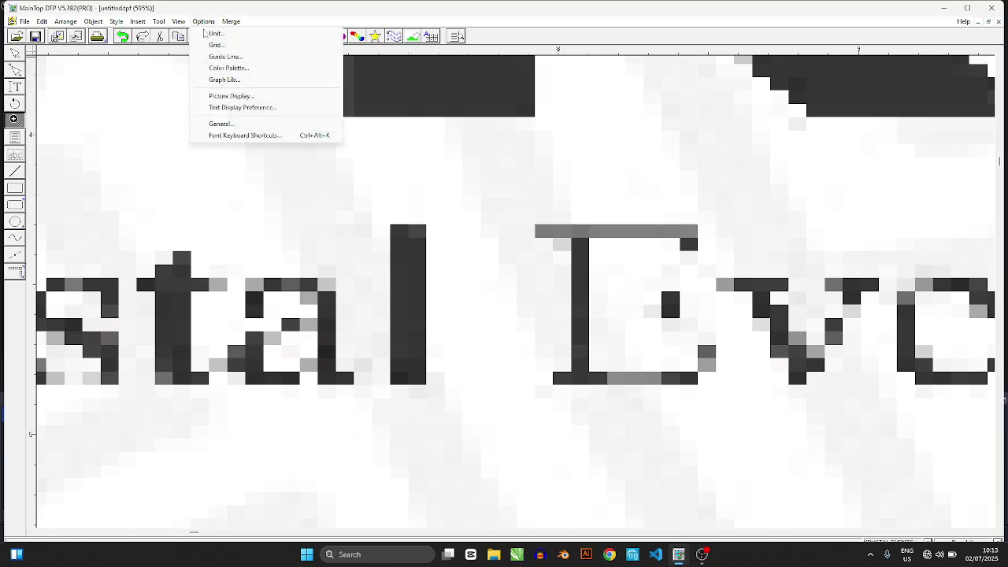
- Set Picture Display to High Resolution
left_click(227, 96)
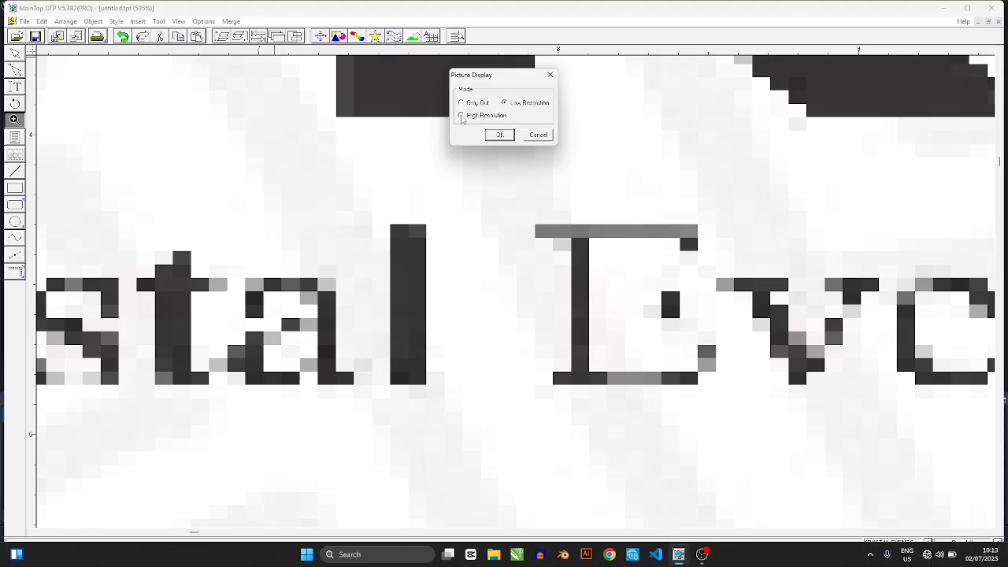
left_click(461, 115)
left_click(499, 135)
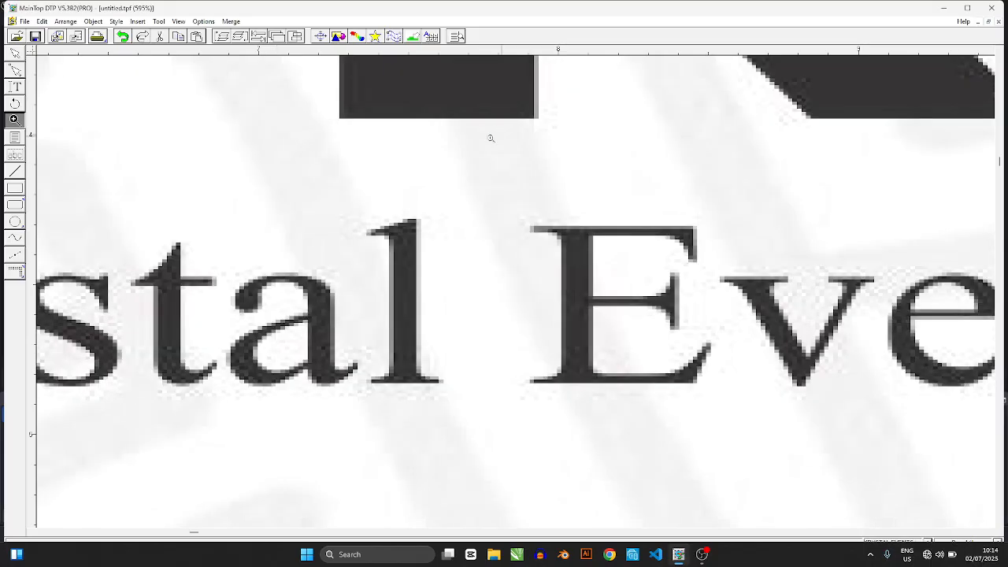
- Zoom onto the tagline and C.E.O lettering to confirm they now render smoothly
left_click(399, 318)
left_click(339, 228)
left_click(344, 144)
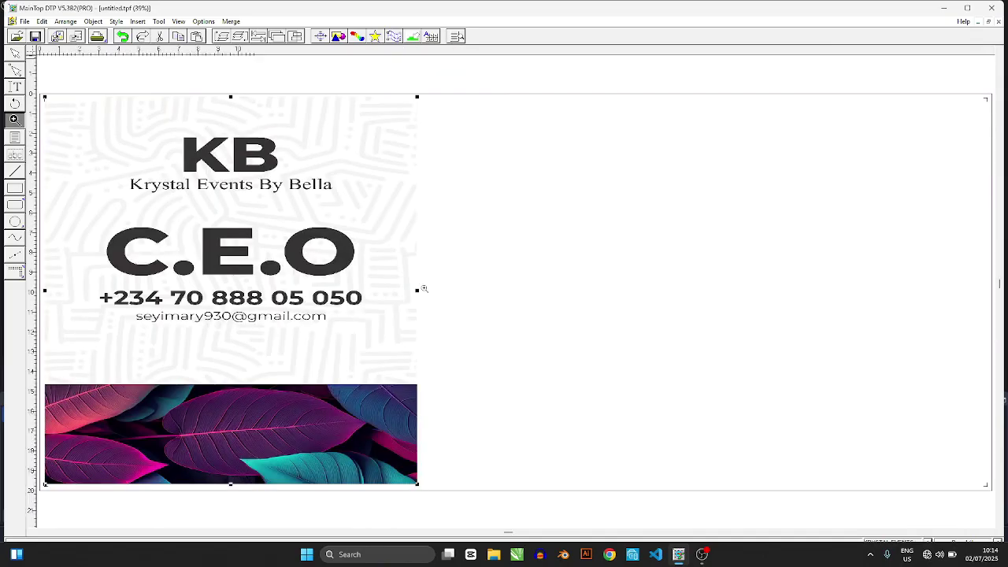
left_click(456, 36)
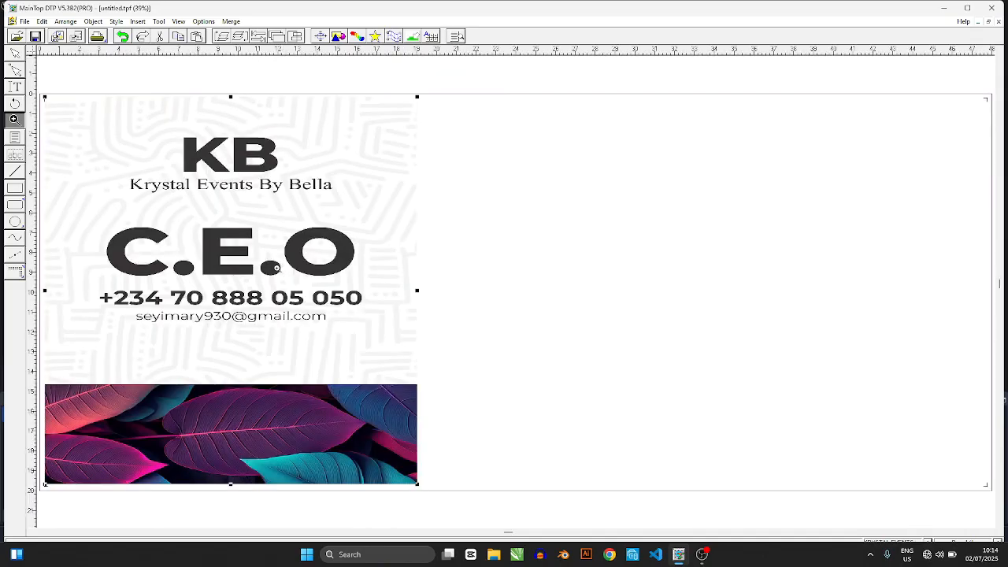
left_click_drag(184, 217, 302, 331)
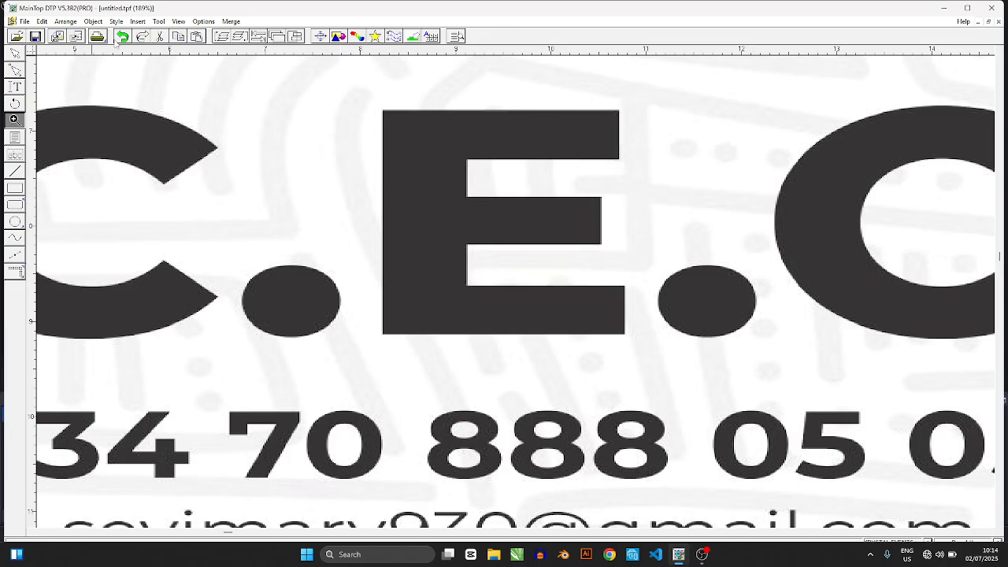
left_click(203, 22)
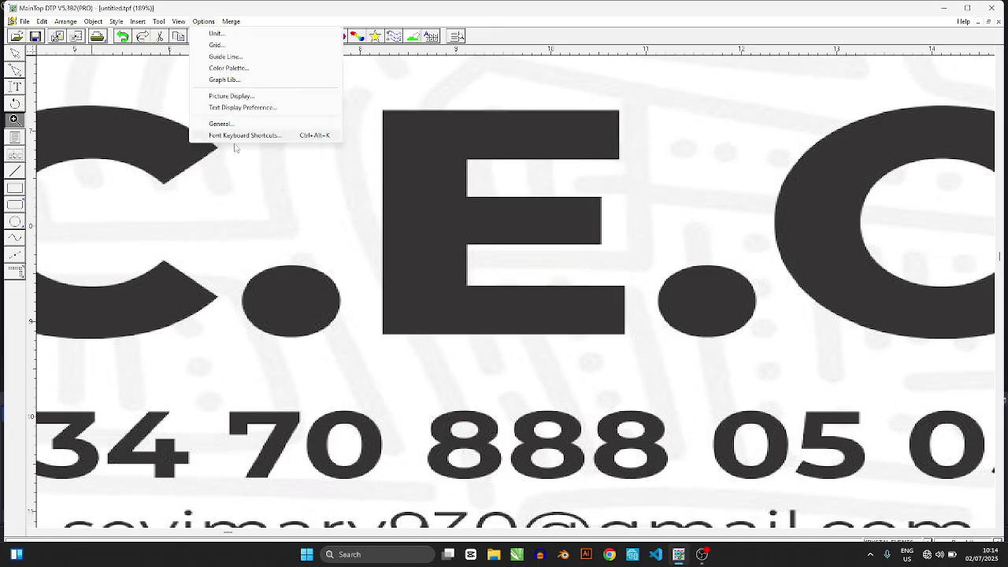
left_click(353, 199)
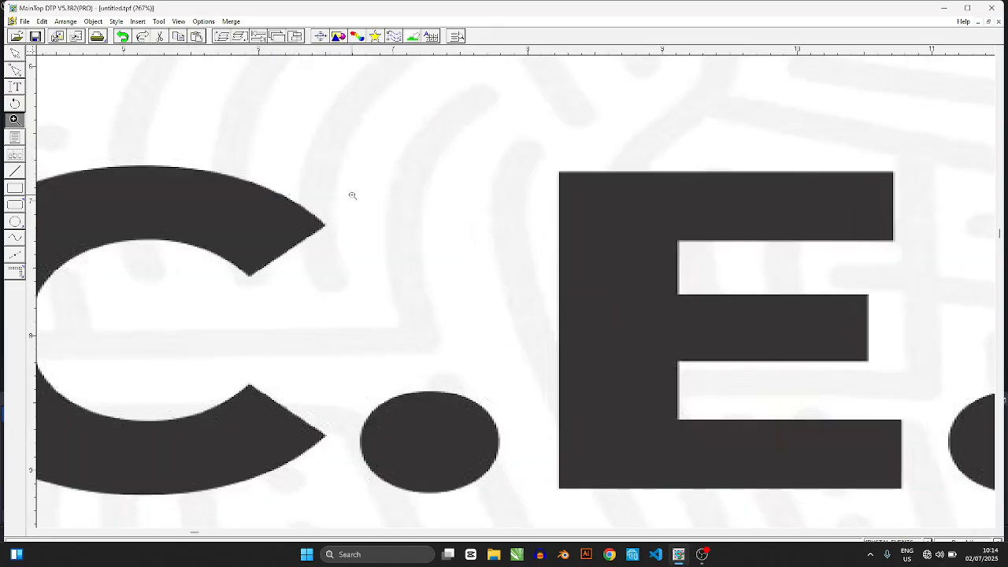